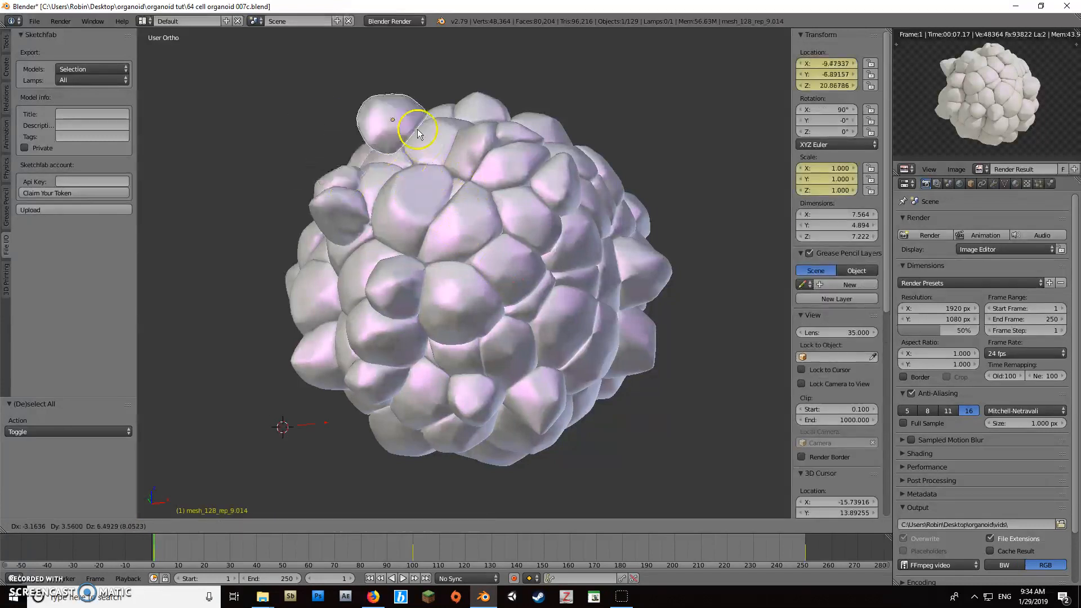
# Cancel the trial move of the upper cell, then select single cells around the organoid to inspect them as separate objects.
pyautogui.rightClick(417, 124)
pyautogui.moveTo(488, 136); pyautogui.dragTo(644, 267, button='right')
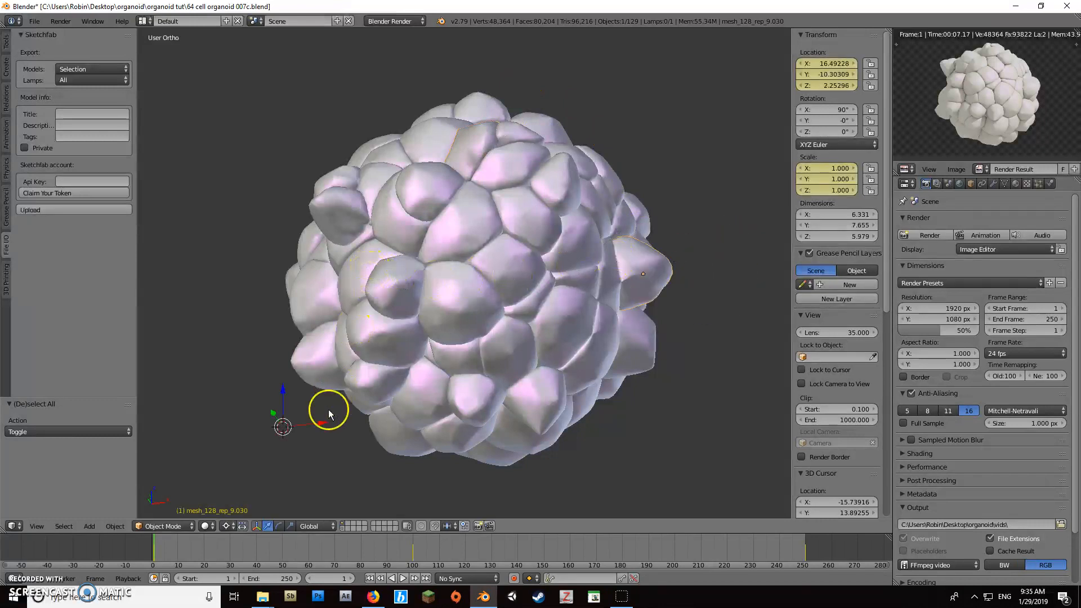
pyautogui.moveTo(245, 337); pyautogui.dragTo(451, 310, button='middle')
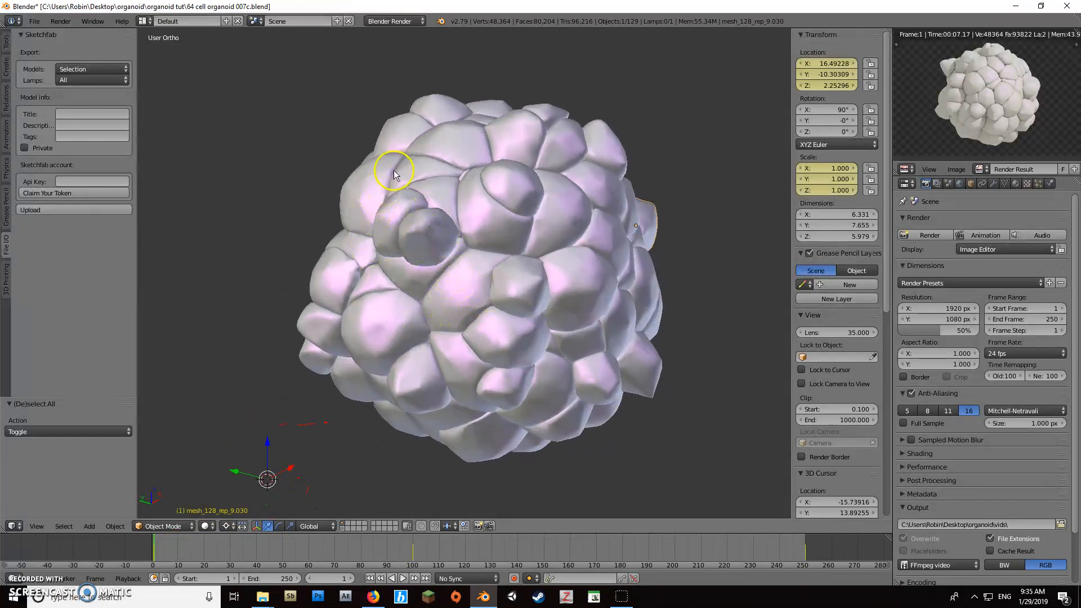
pyautogui.rightClick(371, 180)
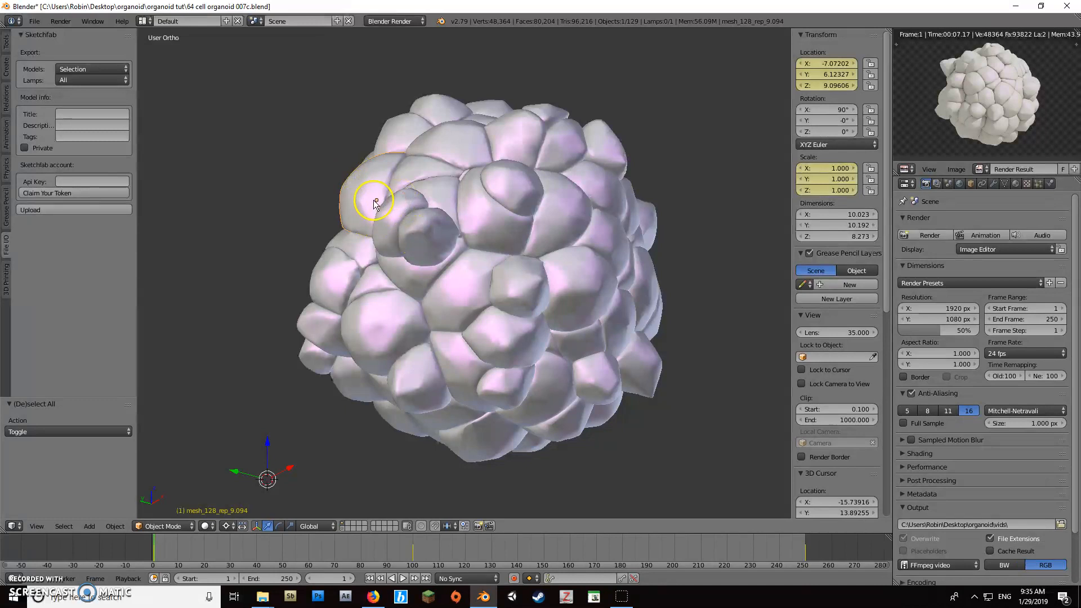
pyautogui.rightClick(335, 283)
pyautogui.click(382, 276)
pyautogui.rightClick(372, 191)
pyautogui.rightClick(555, 213)
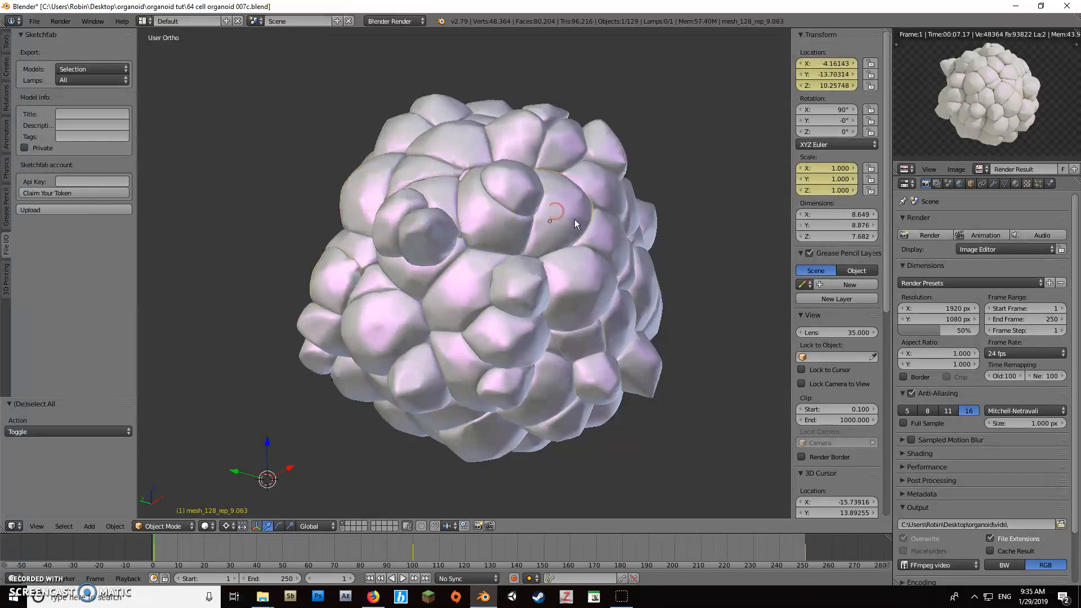
pyautogui.moveTo(338, 357); pyautogui.dragTo(327, 454, button='middle')
pyautogui.scroll(-2, 318, 492)
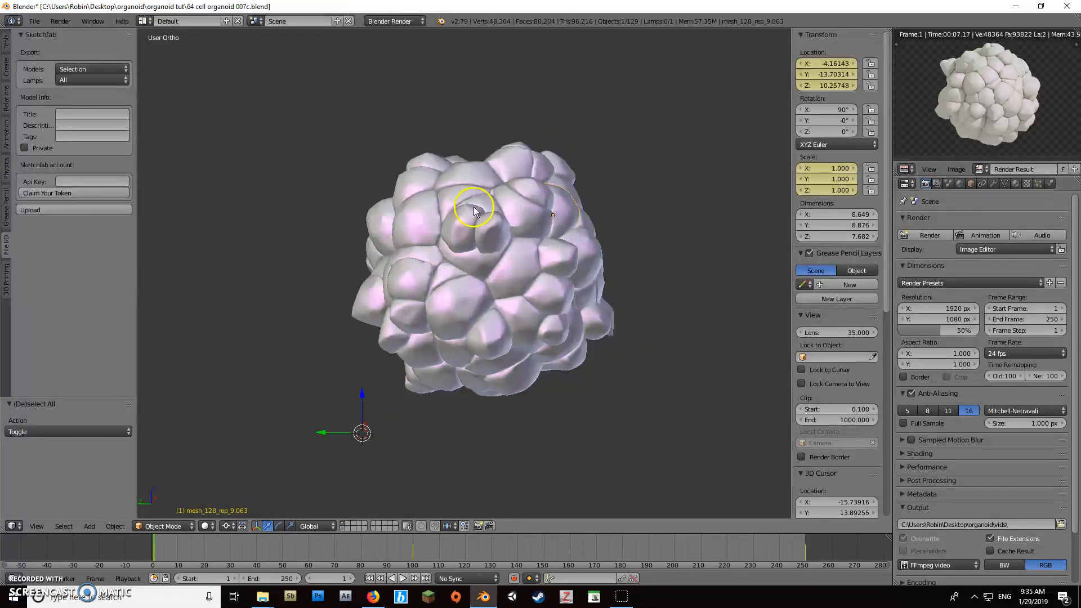
pyautogui.moveTo(542, 315); pyautogui.dragTo(504, 326, button='middle')
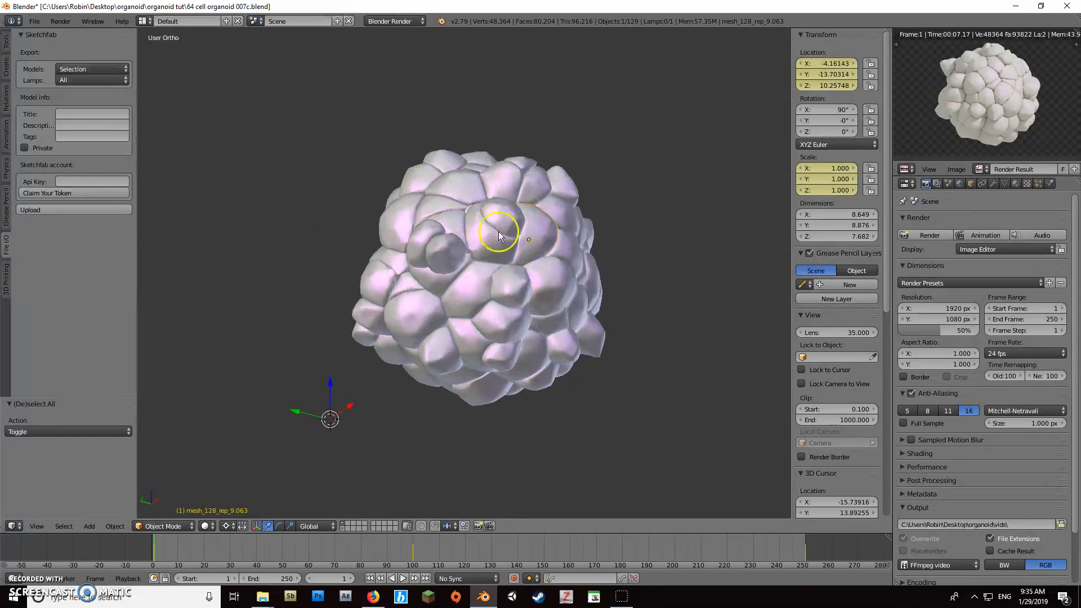
# Select all cells of the organoid and snap the 3D cursor to the scene center.
pyautogui.press('a')
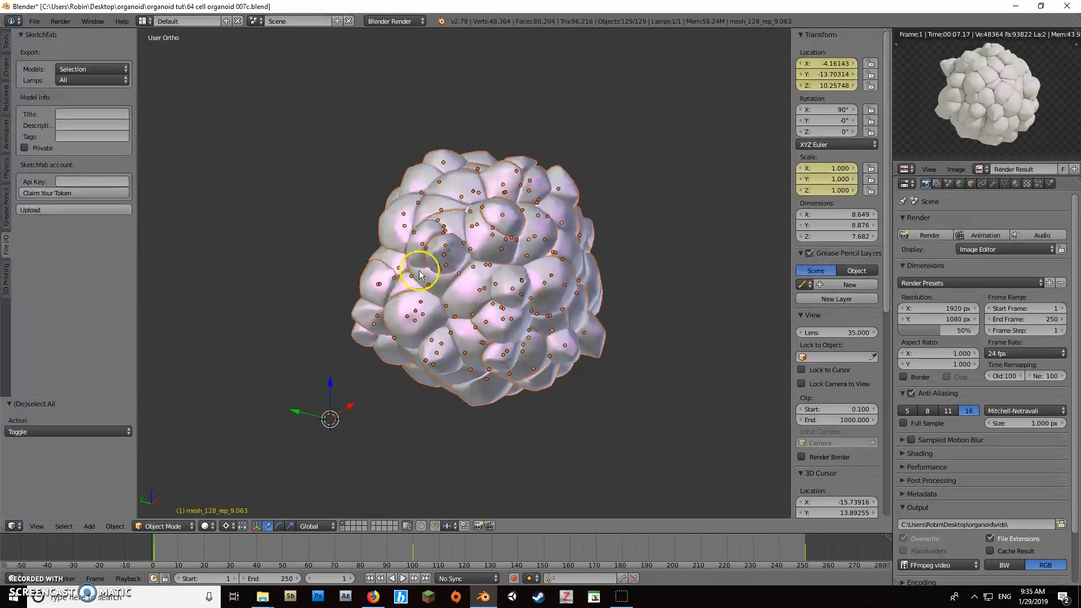
pyautogui.moveTo(464, 255); pyautogui.dragTo(500, 220, button='middle')
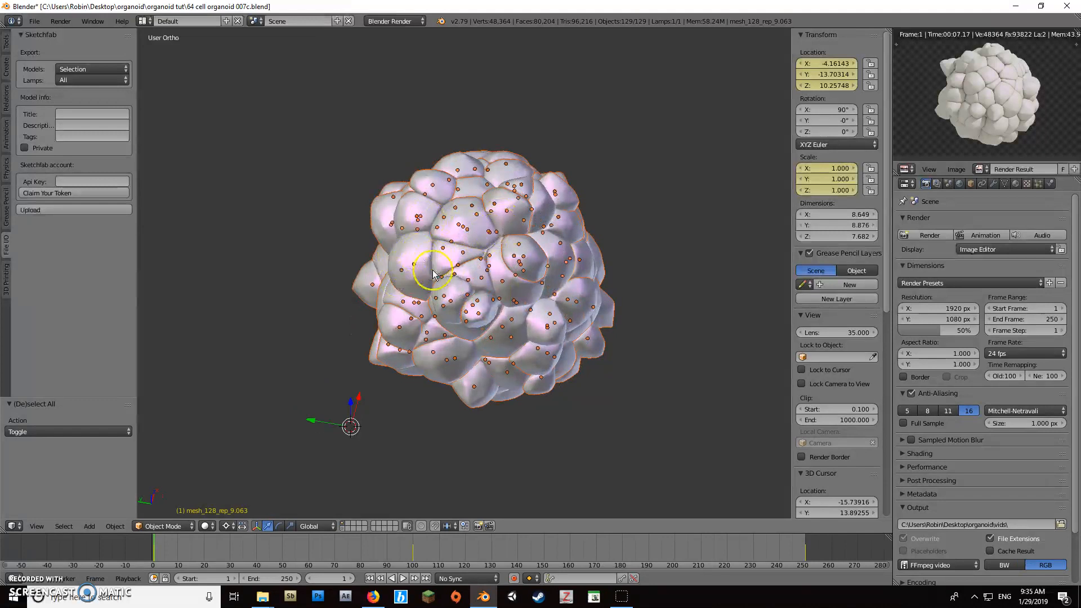
pyautogui.moveTo(412, 267); pyautogui.dragTo(451, 224, button='middle')
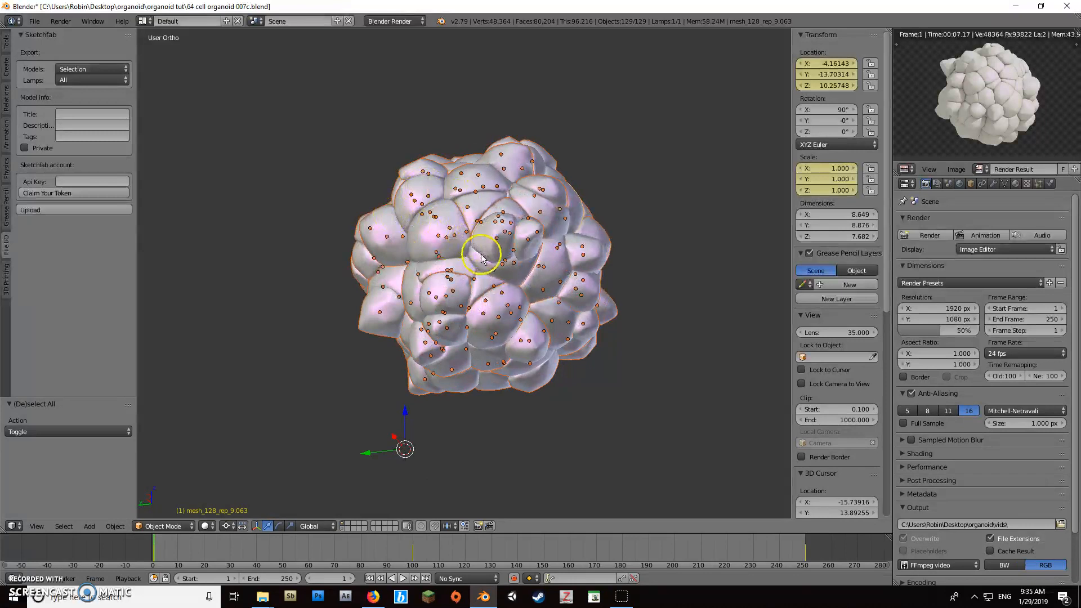
pyautogui.scroll(1, 488, 248)
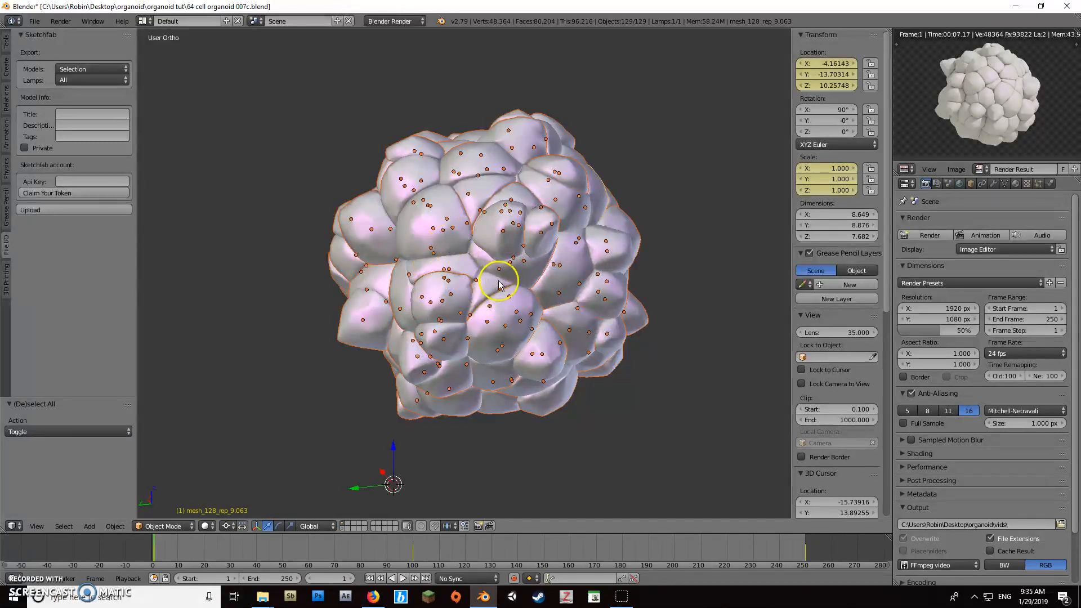
pyautogui.moveTo(501, 288)
pyautogui.mouseDown()
pyautogui.moveTo(495, 242)
pyautogui.moveTo(470, 276)
pyautogui.moveTo(503, 261)
pyautogui.mouseUp()
pyautogui.moveTo(543, 223); pyautogui.dragTo(552, 169, button='middle')
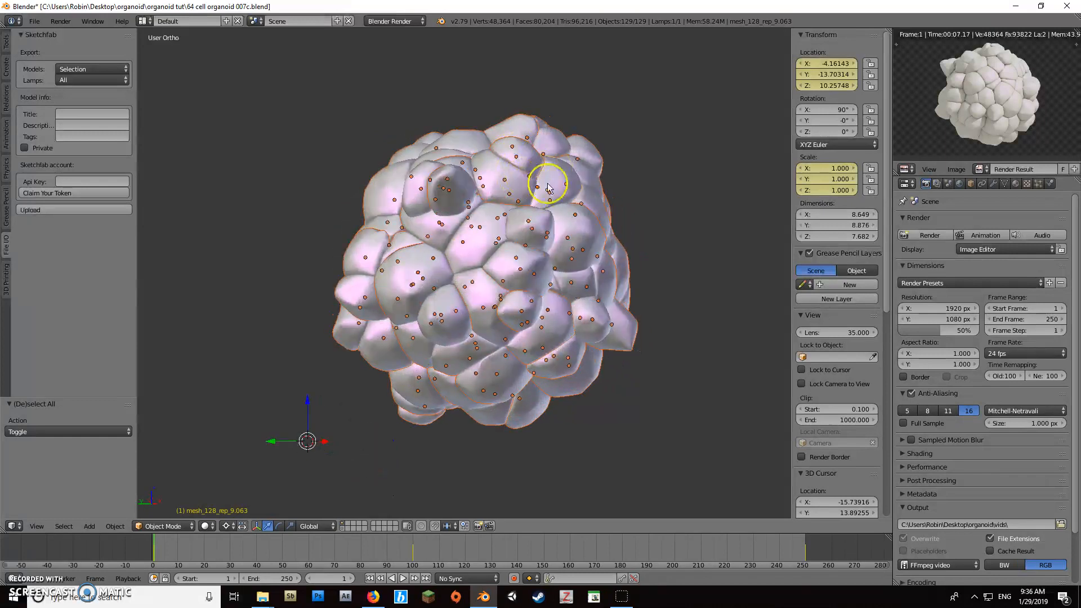
pyautogui.moveTo(550, 212); pyautogui.dragTo(347, 411, button='middle')
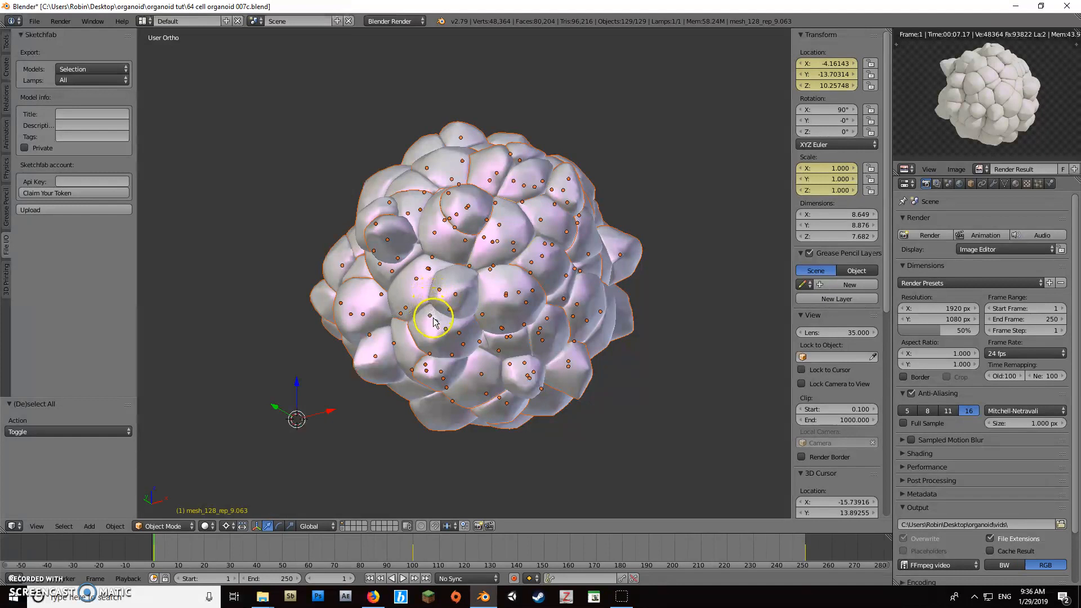
pyautogui.hotkey('shift', 's')
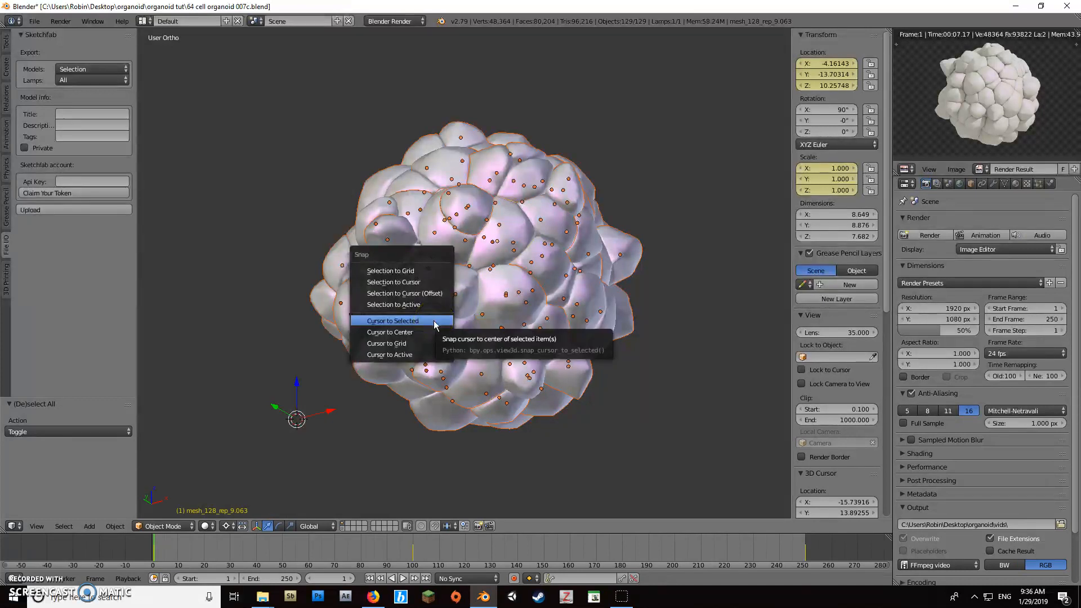
pyautogui.click(405, 334)
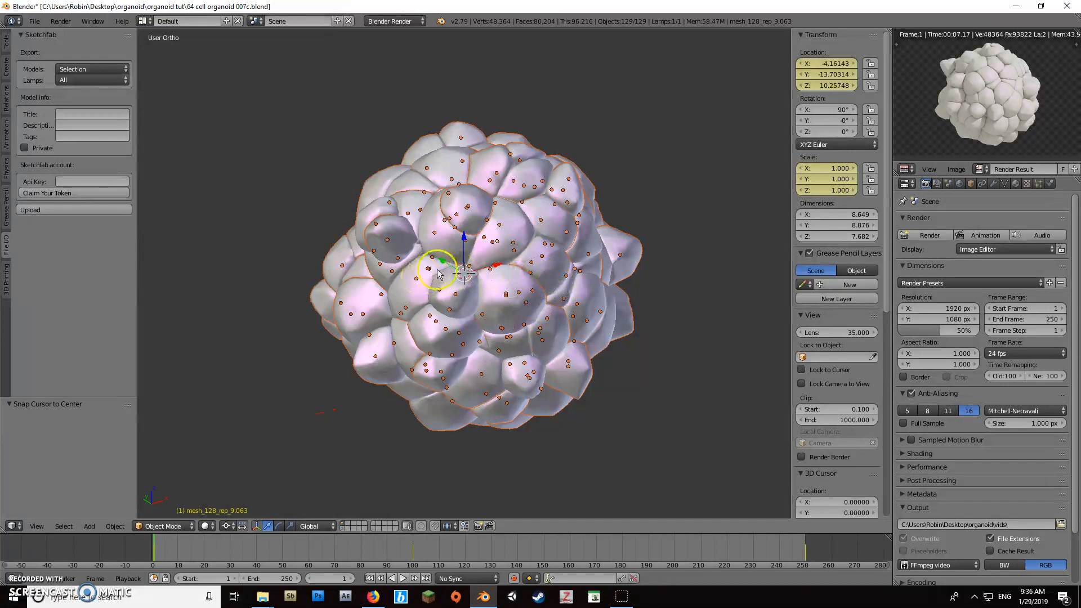
pyautogui.moveTo(519, 316)
pyautogui.mouseDown(button='middle')
pyautogui.moveTo(634, 314)
pyautogui.moveTo(511, 299)
pyautogui.mouseUp(button='middle')
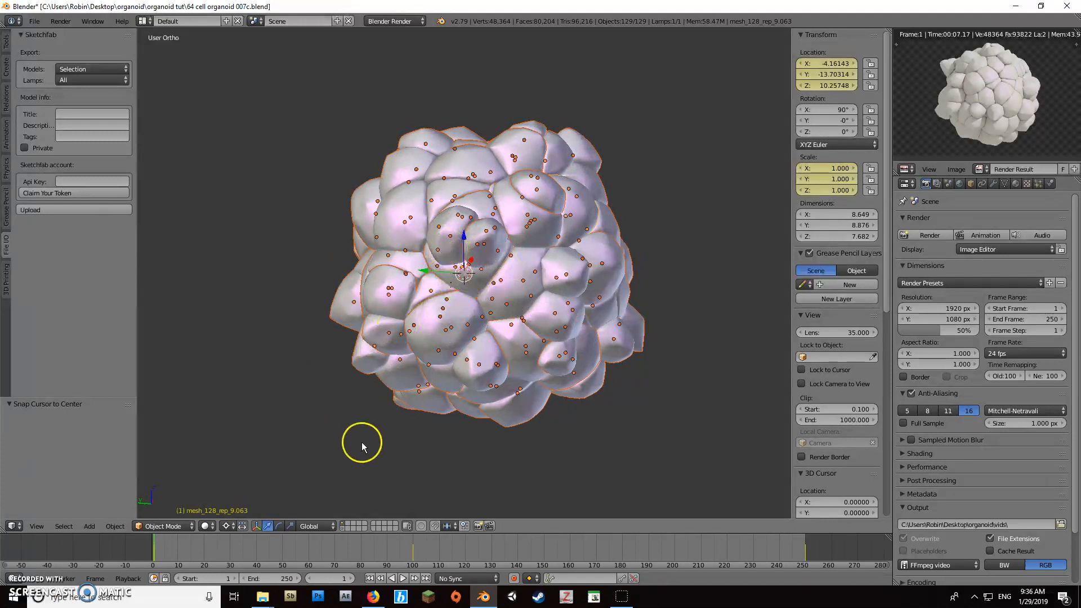
# Set the pivot point to Individual Origins and try scaling all cells down and up around their own origins.
pyautogui.click(240, 525)
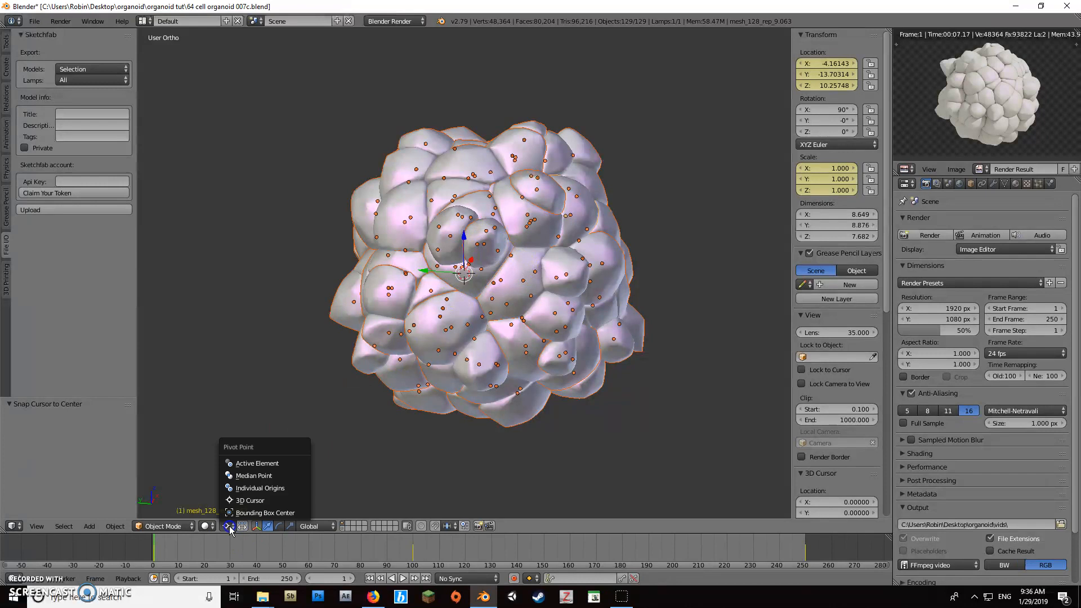
pyautogui.click(252, 488)
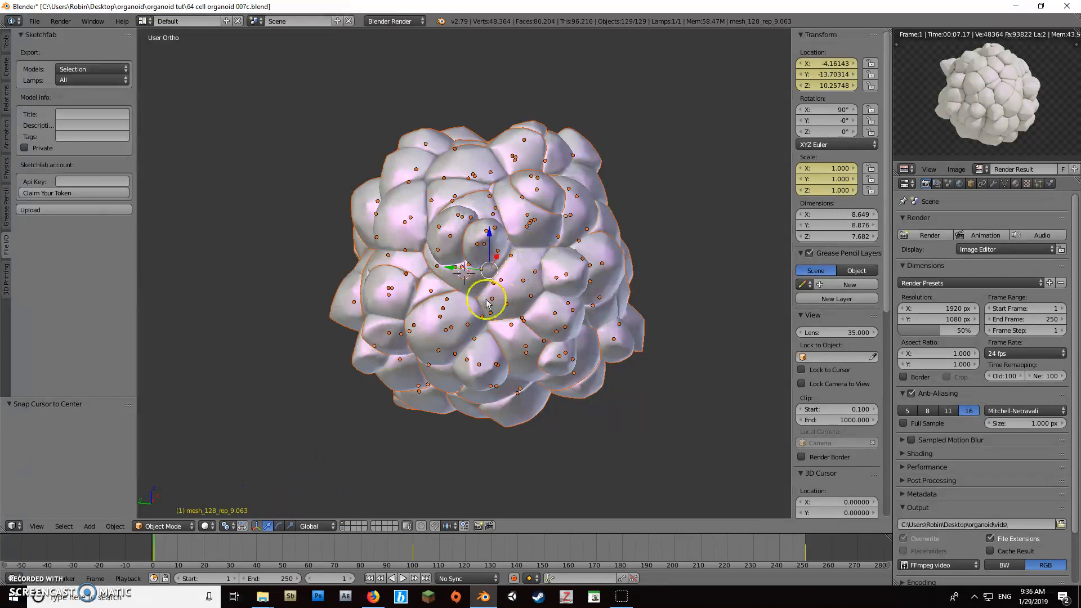
pyautogui.press('s')
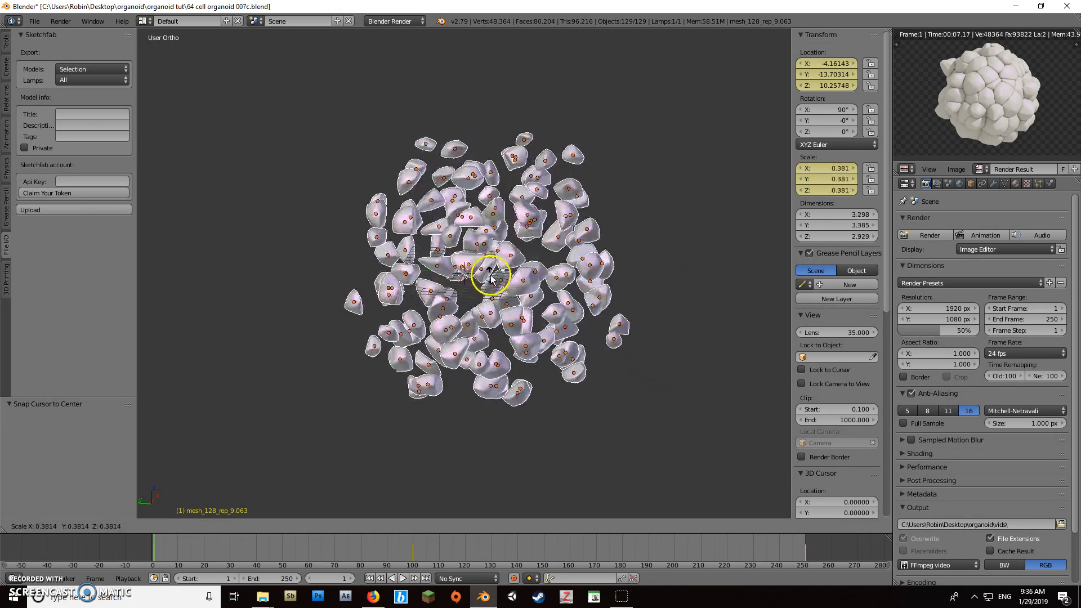
pyautogui.rightClick(507, 270)
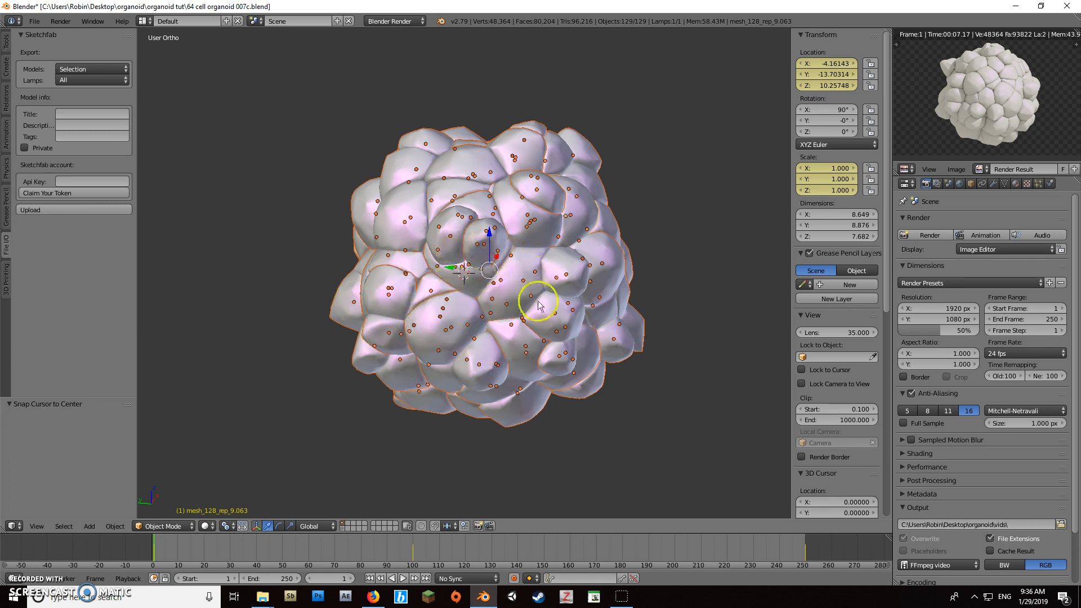
pyautogui.press('s')
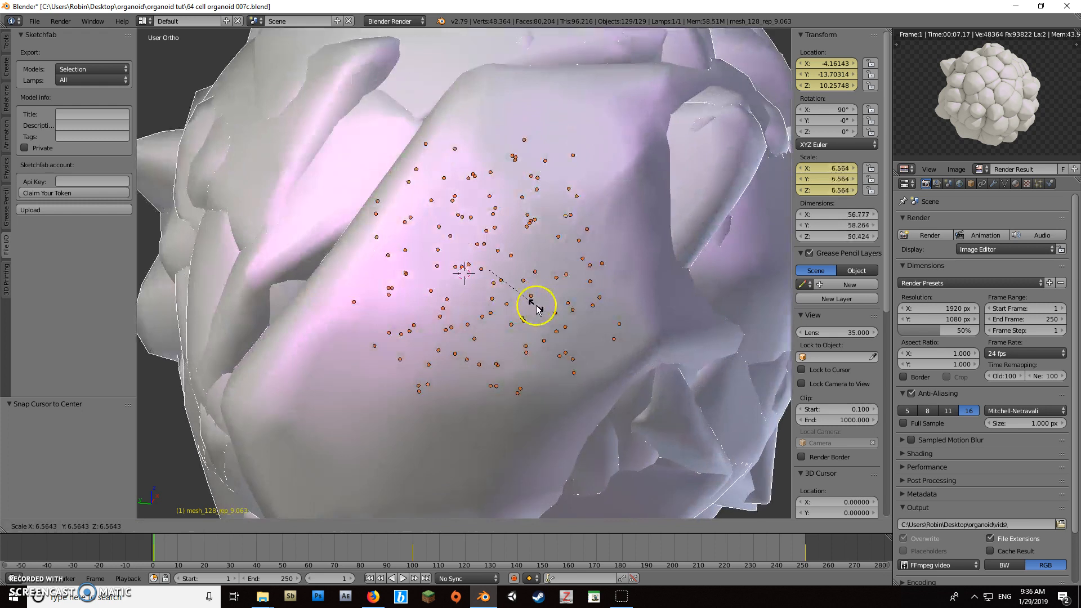
pyautogui.rightClick(534, 309)
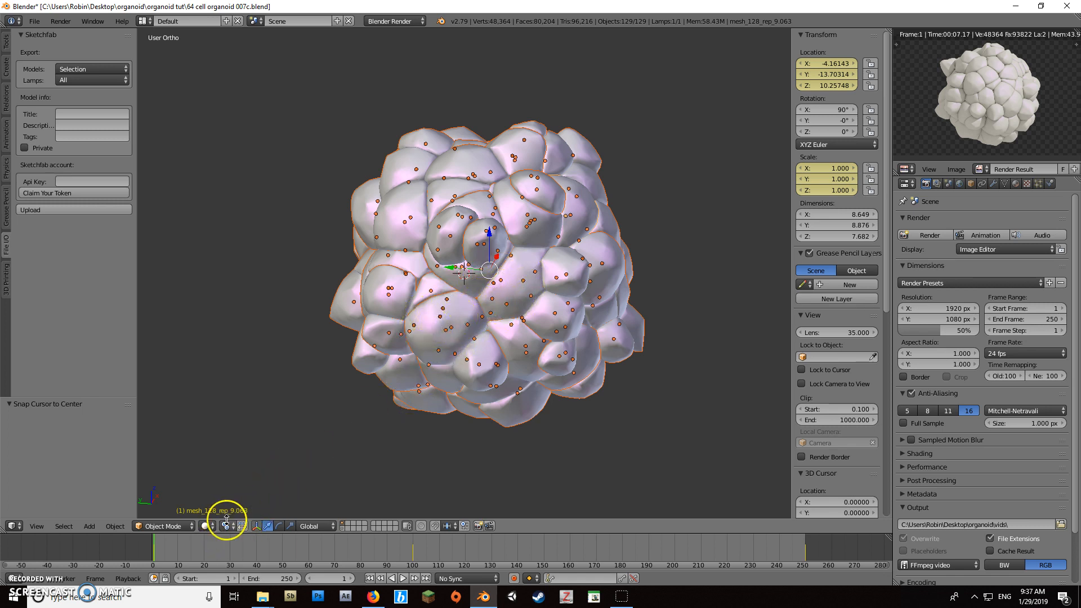
# Set the pivot point to 3D Cursor and try scaling the whole cell cluster up around it.
pyautogui.click(226, 525)
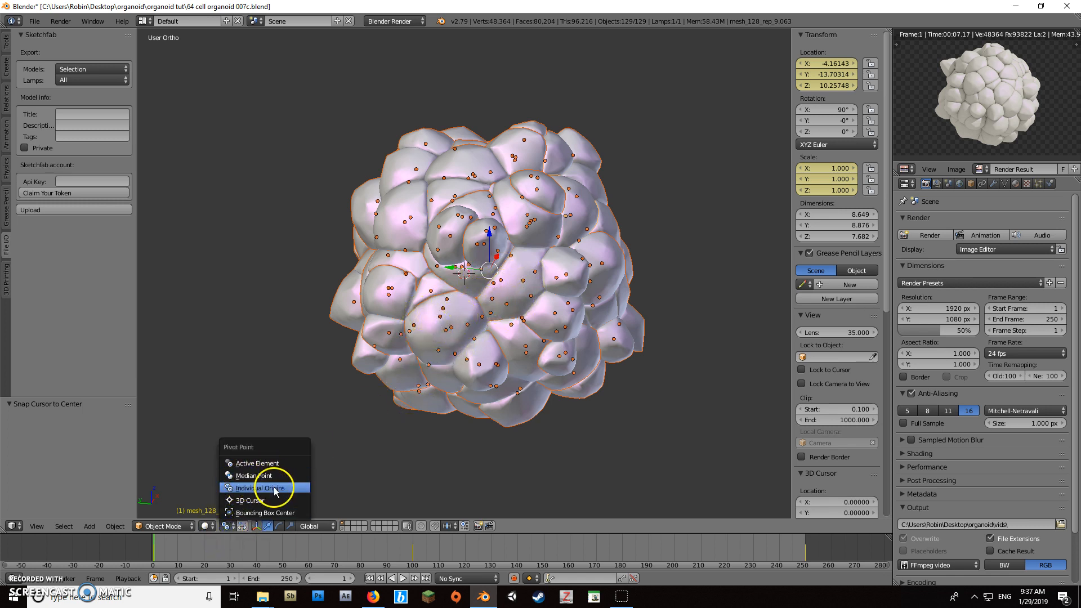
pyautogui.click(242, 500)
pyautogui.press('s')
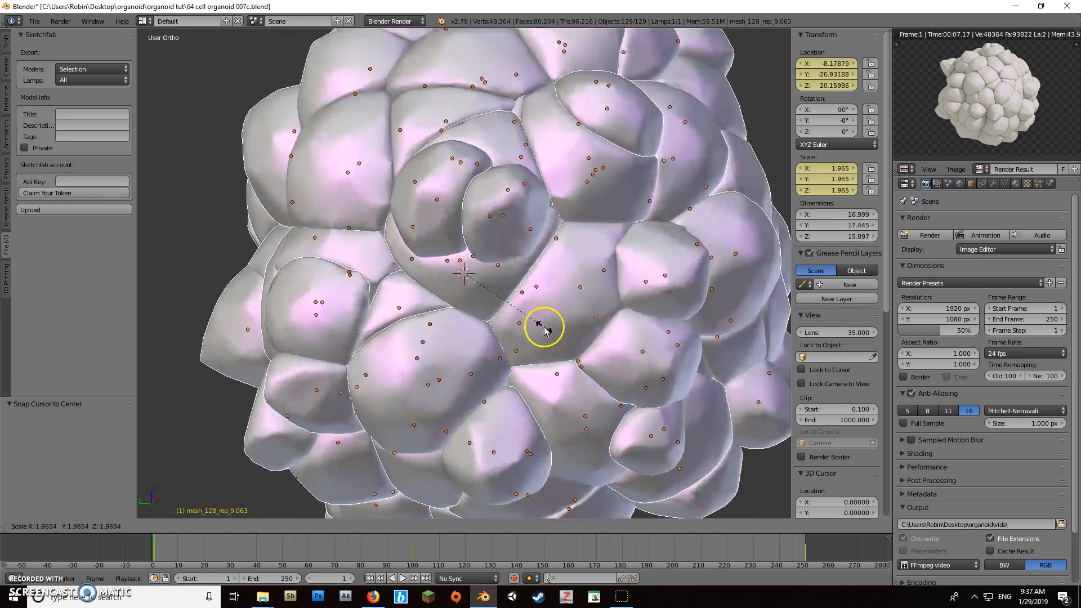
pyautogui.rightClick(551, 333)
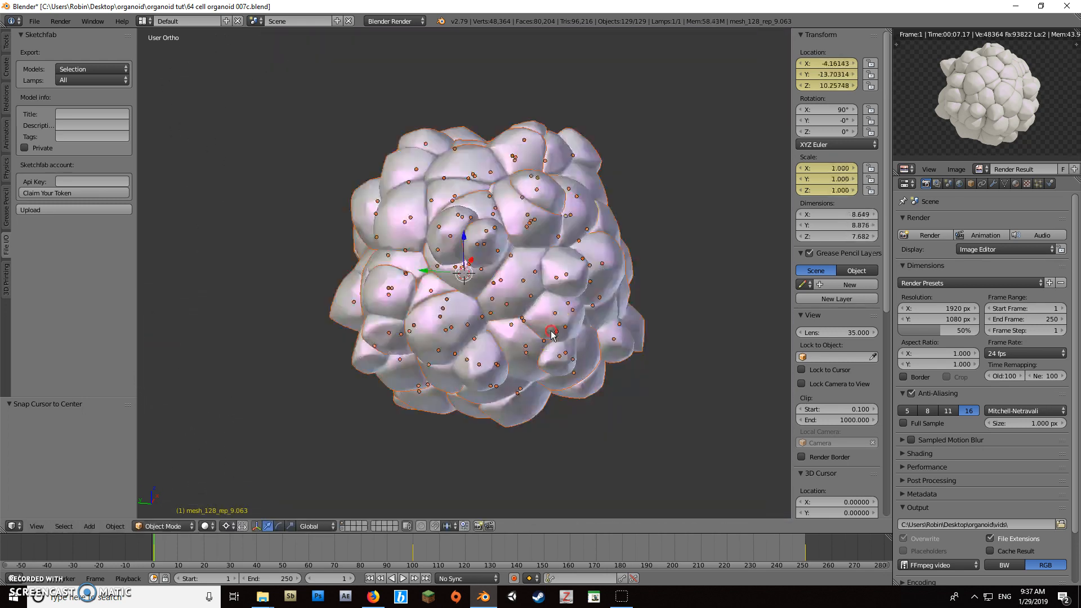
# Enable manipulating center points only and try spreading the cells apart by a factor of about 3 from the 3D cursor.
pyautogui.click(241, 527)
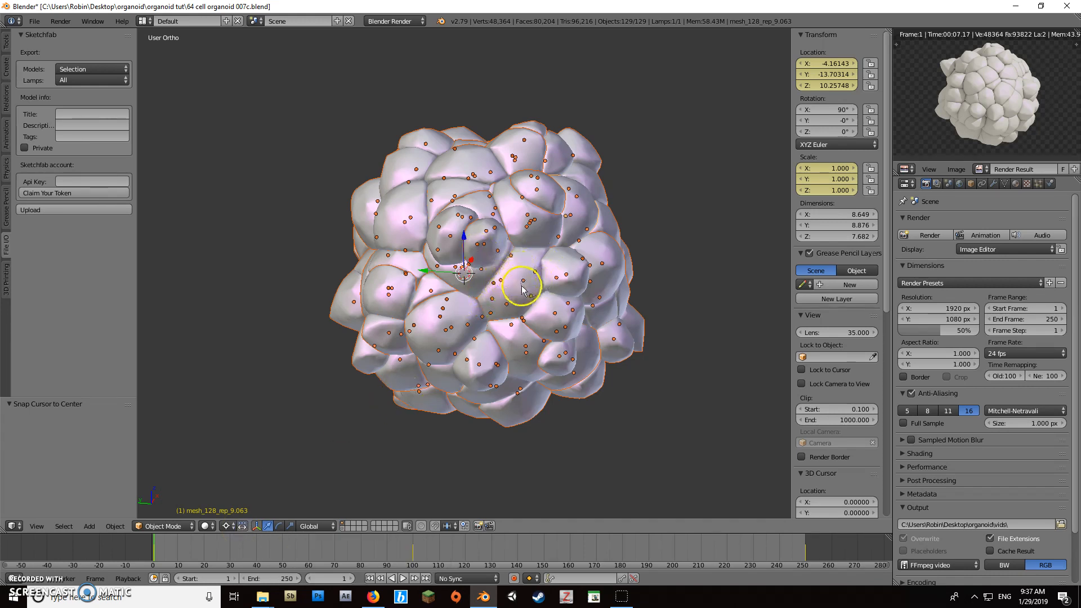
pyautogui.press('s')
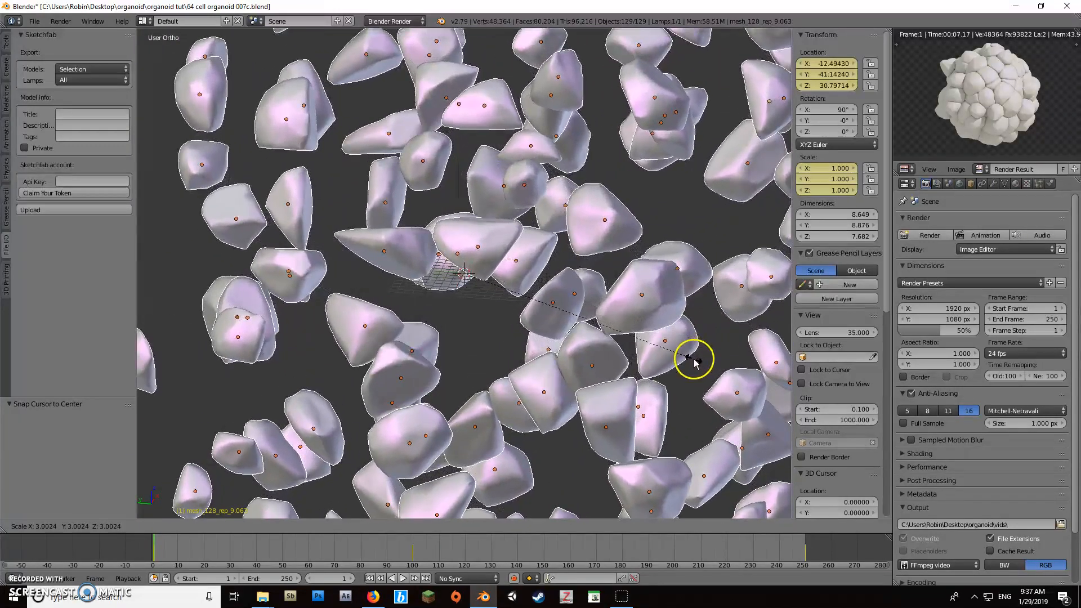
pyautogui.rightClick(694, 359)
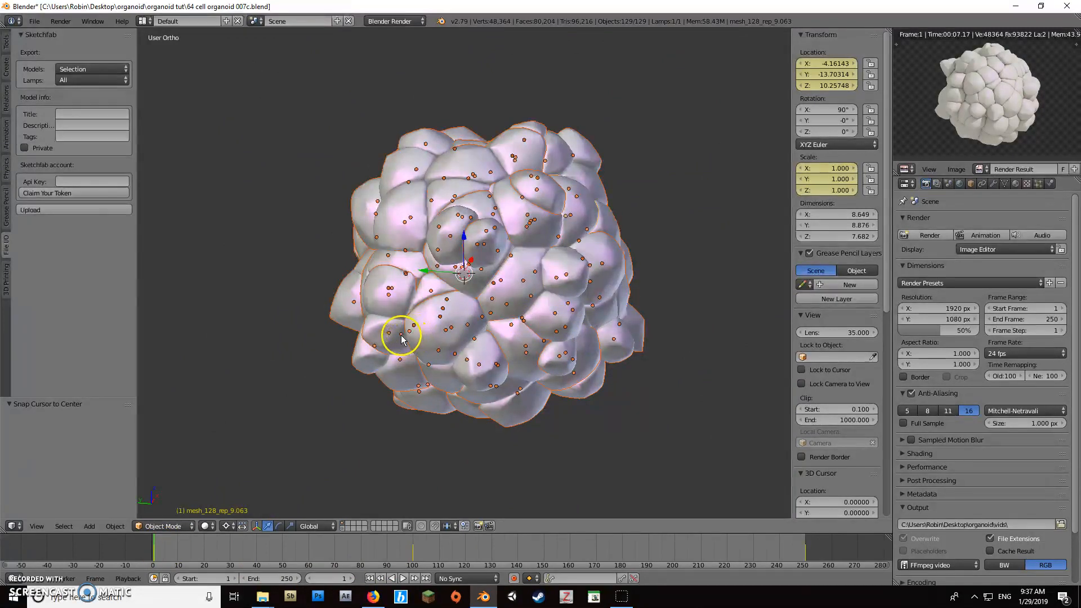
# Insert keyframes on the available channels of all cells at frame 1 and at frame 250.
pyautogui.press('i')
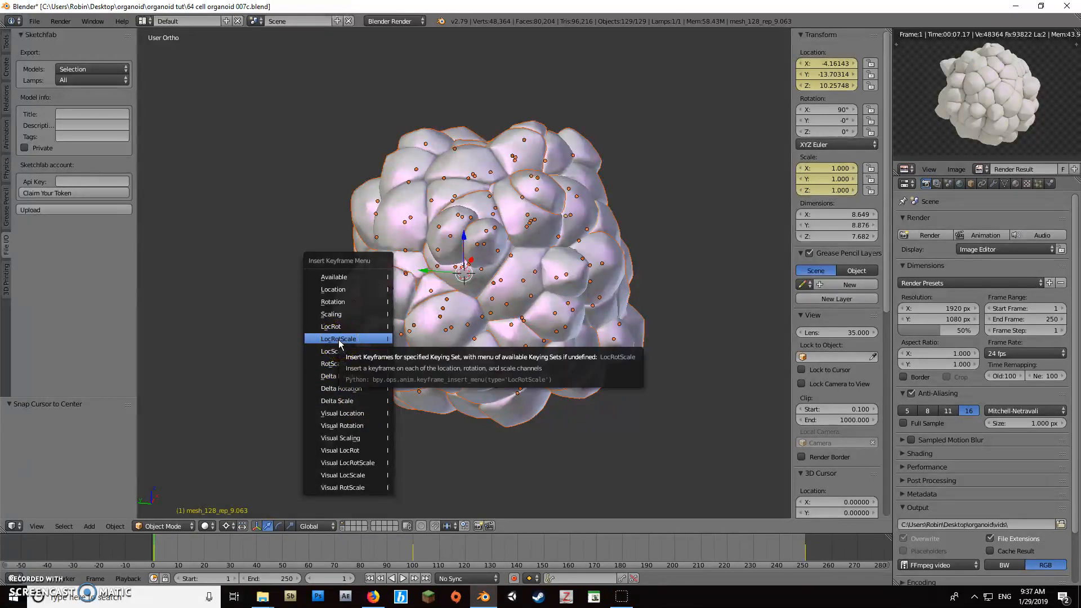
pyautogui.click(338, 277)
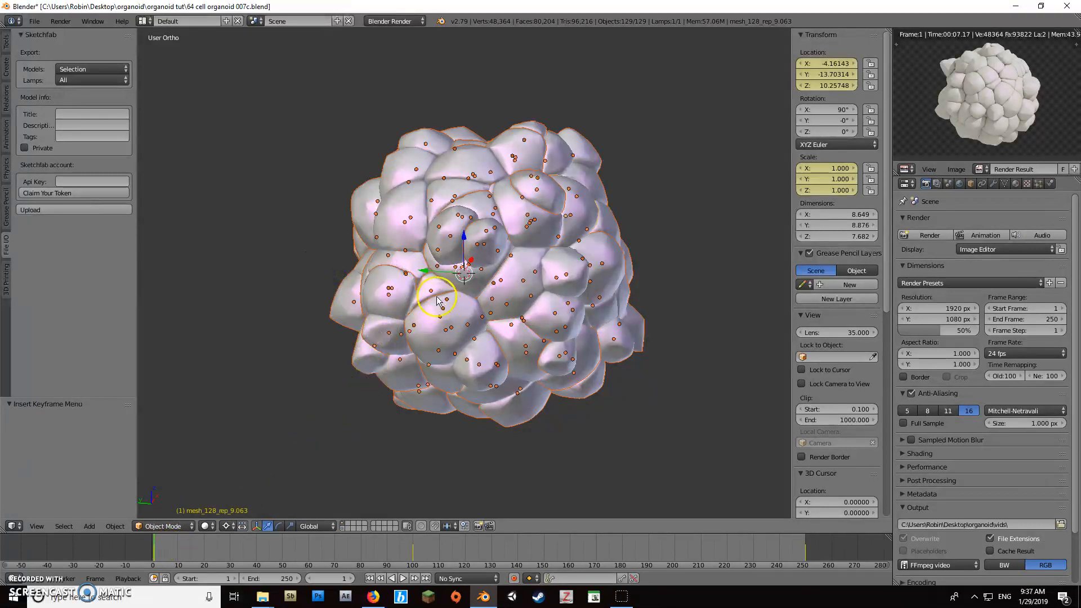
pyautogui.moveTo(799, 556); pyautogui.dragTo(805, 555)
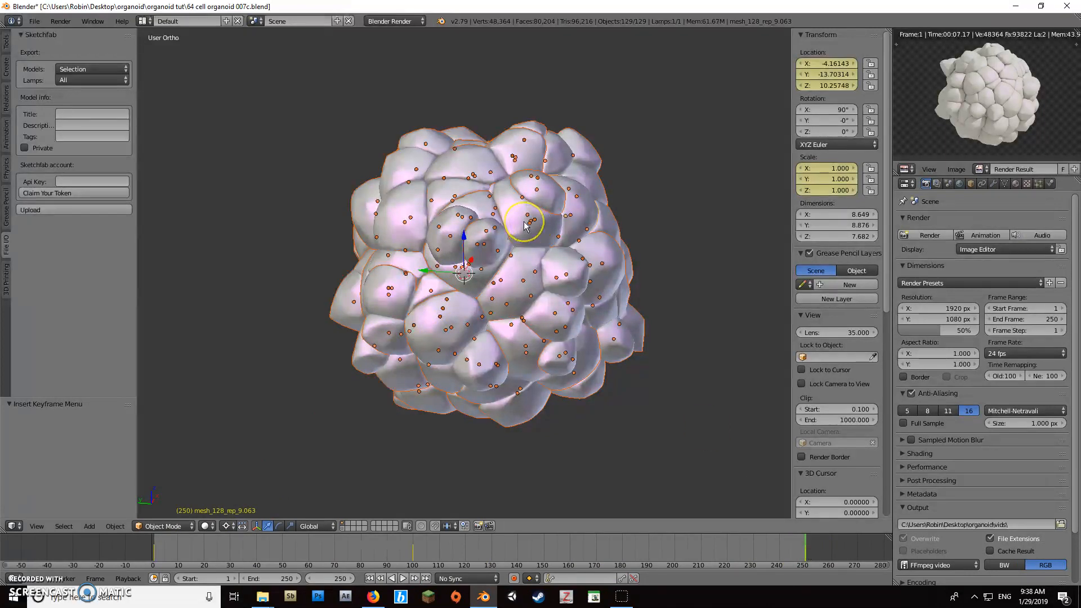
pyautogui.press('i')
pyautogui.click(560, 278)
# Go to frame 100 and insert a Location keyframe for all the spread-out cells.
pyautogui.moveTo(157, 562); pyautogui.dragTo(413, 567)
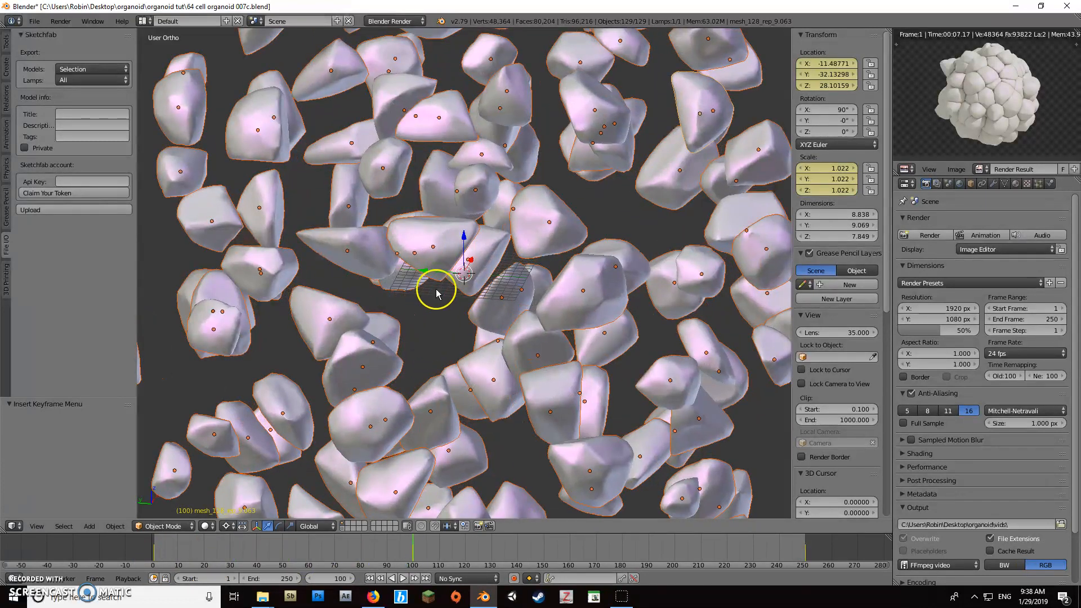
pyautogui.press('i')
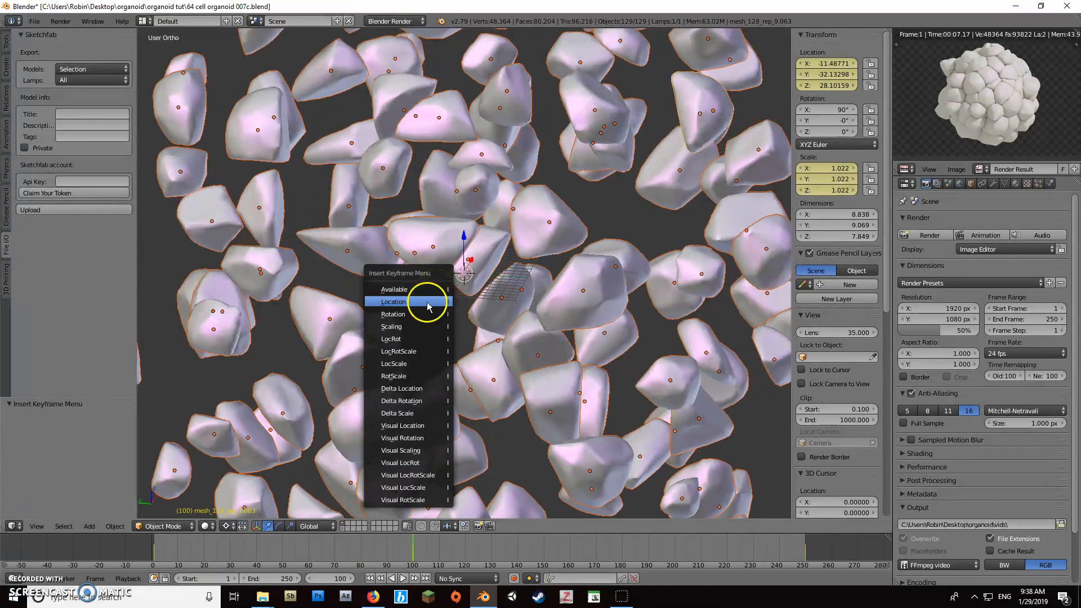
pyautogui.click(399, 301)
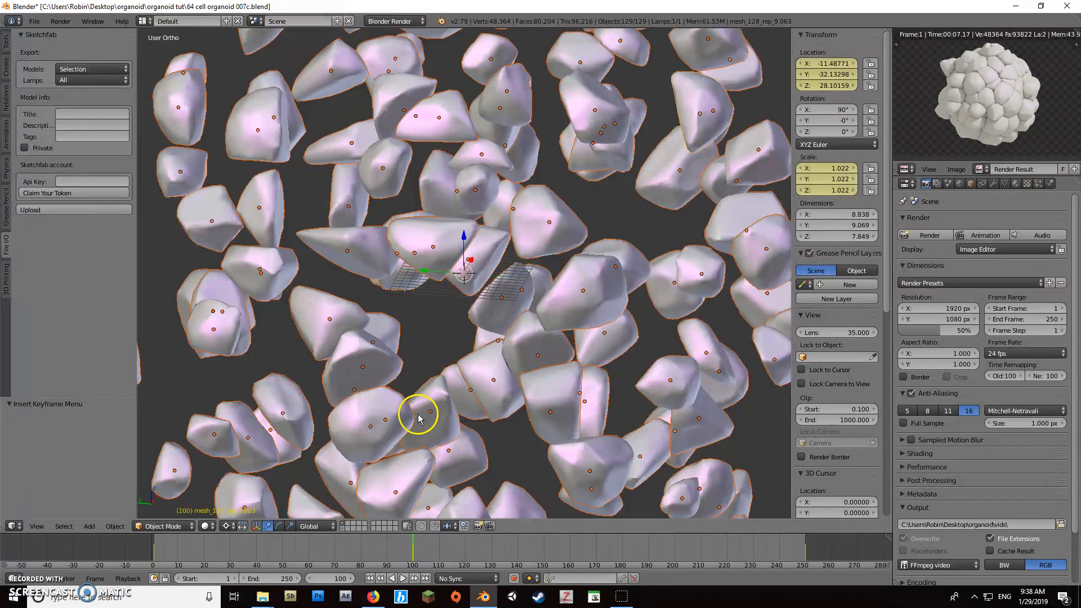
# Scrub the animation through to frame 250 and inspect the cell cluster from several sides.
pyautogui.moveTo(163, 556); pyautogui.dragTo(805, 544)
pyautogui.moveTo(610, 403); pyautogui.dragTo(529, 379, button='middle')
pyautogui.moveTo(577, 344); pyautogui.dragTo(622, 311, button='middle')
pyautogui.scroll(4, 557, 302)
pyautogui.scroll(-6, 557, 302)
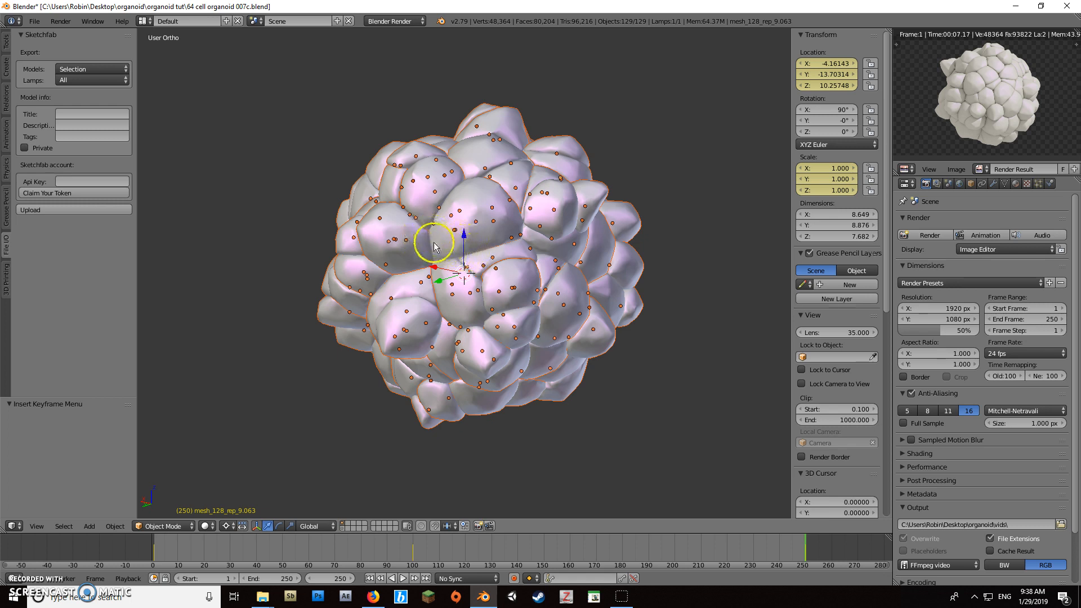
pyautogui.moveTo(412, 283); pyautogui.dragTo(475, 282, button='middle')
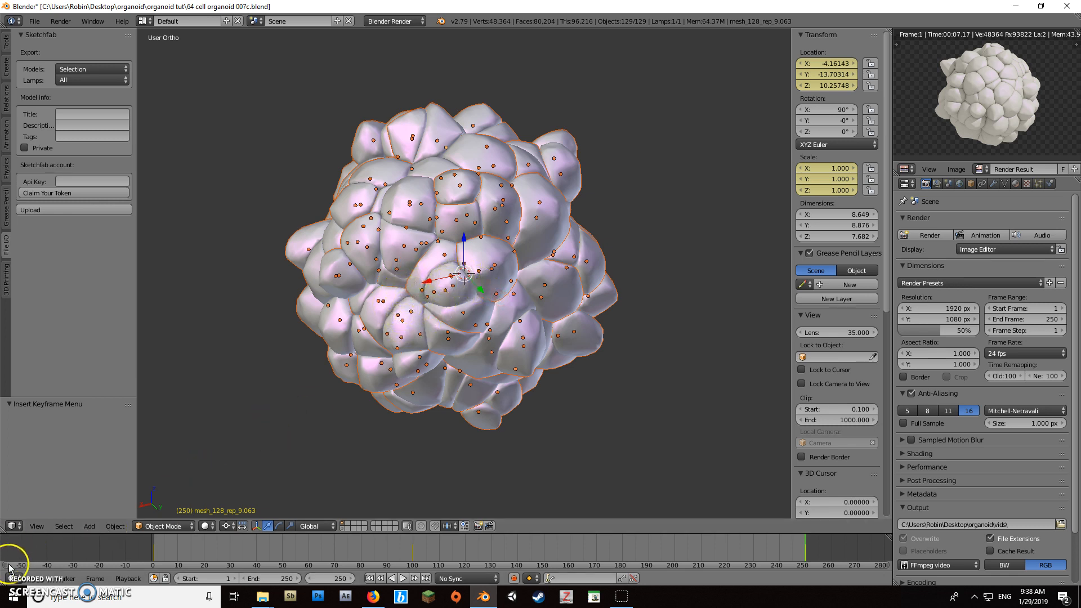